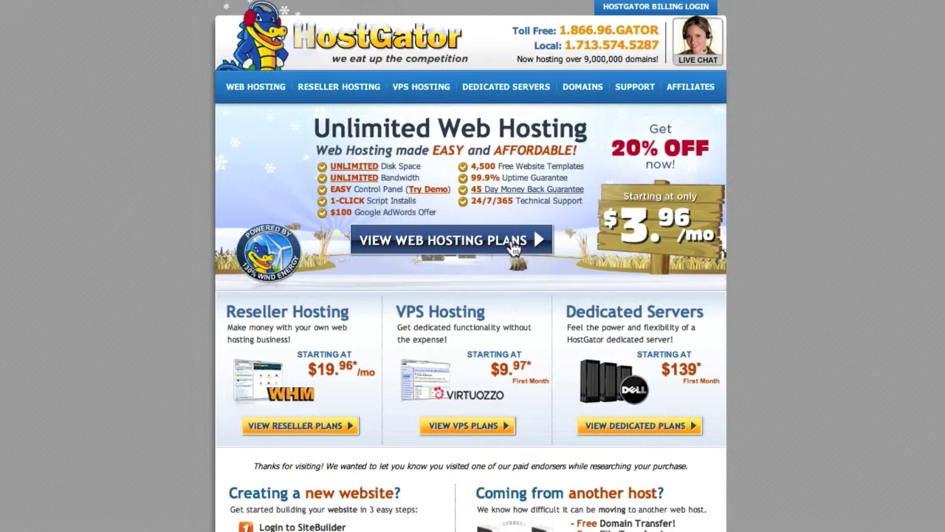
Open the web hosting plans and order the Hatchling plan
click(514, 247)
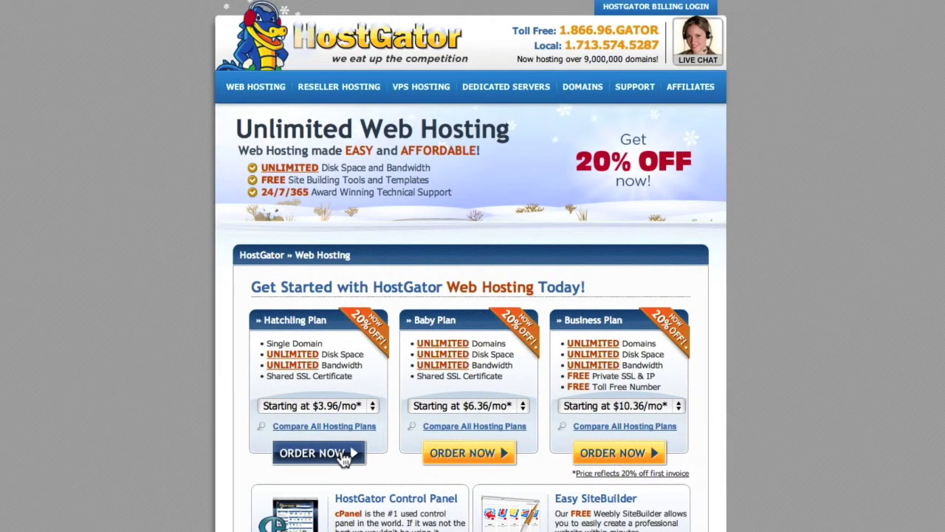
click(343, 457)
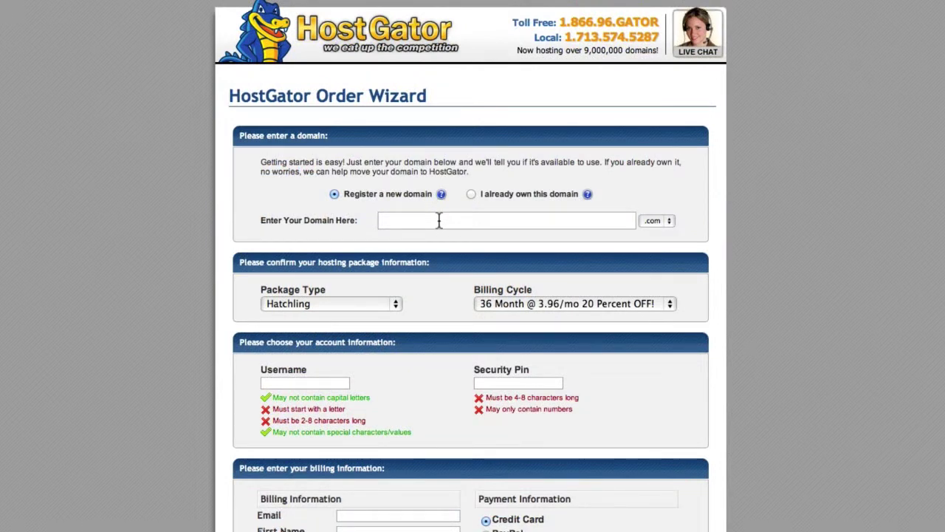
Enter the domain wpforalltv.com and keep the 36-month billing cycle
click(438, 220)
text(wpforalltv)
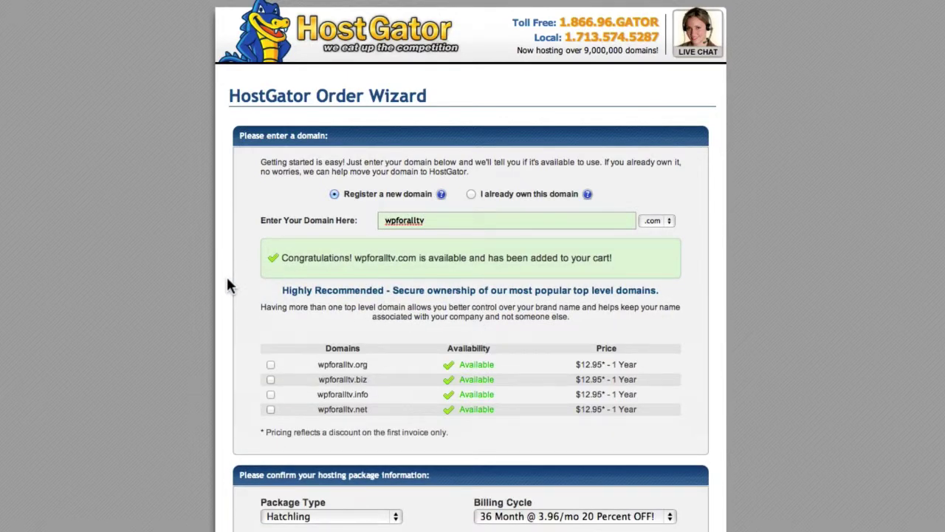
scroll(228, 286, down, 8)
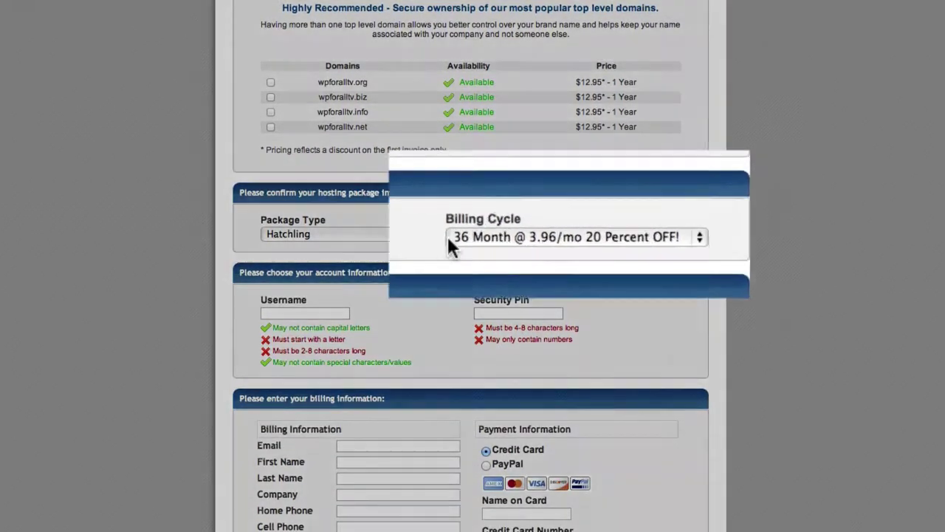
click(481, 234)
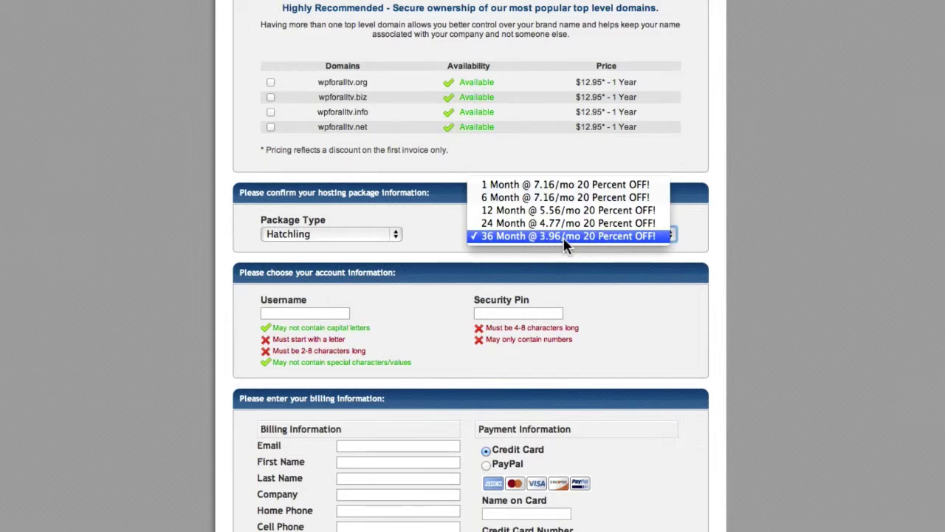
click(562, 237)
scroll(666, 165, down, 20)
Replace the coupon with WPFORALL25 for a $156.55 total, accept the terms and create the account
scroll(668, 169, down, 2)
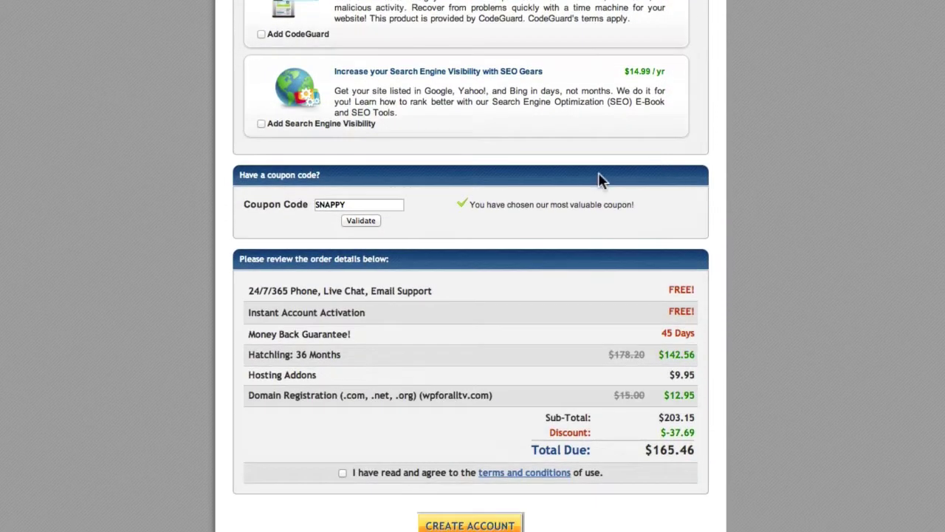
double_click(376, 202)
text(WPFORALL25)
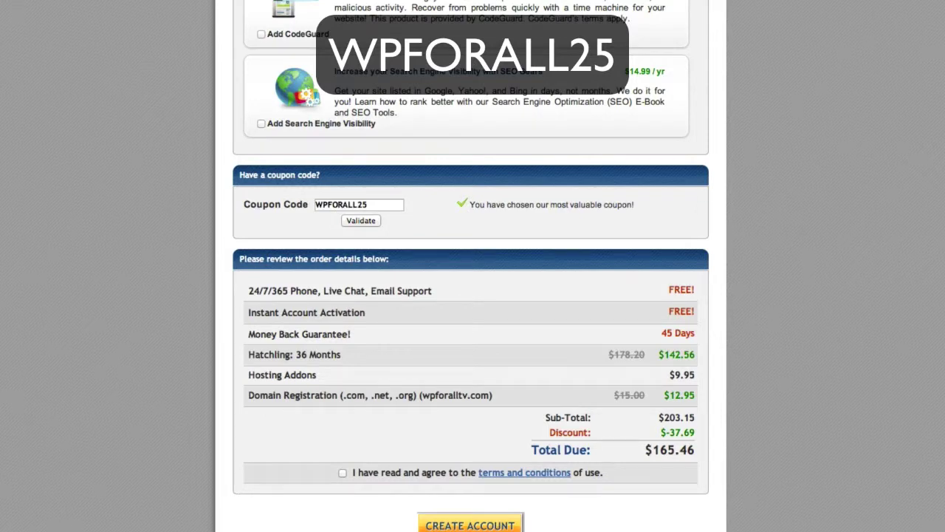
click(372, 220)
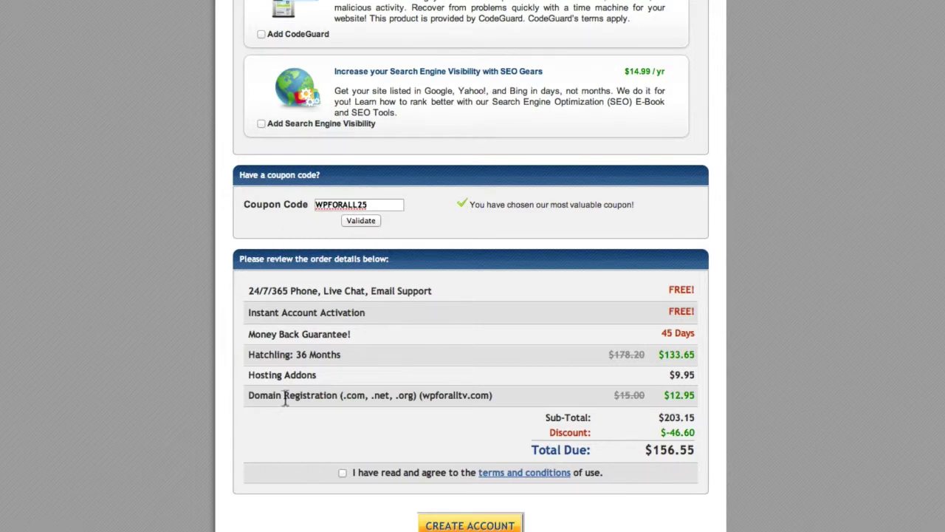
click(342, 473)
click(450, 523)
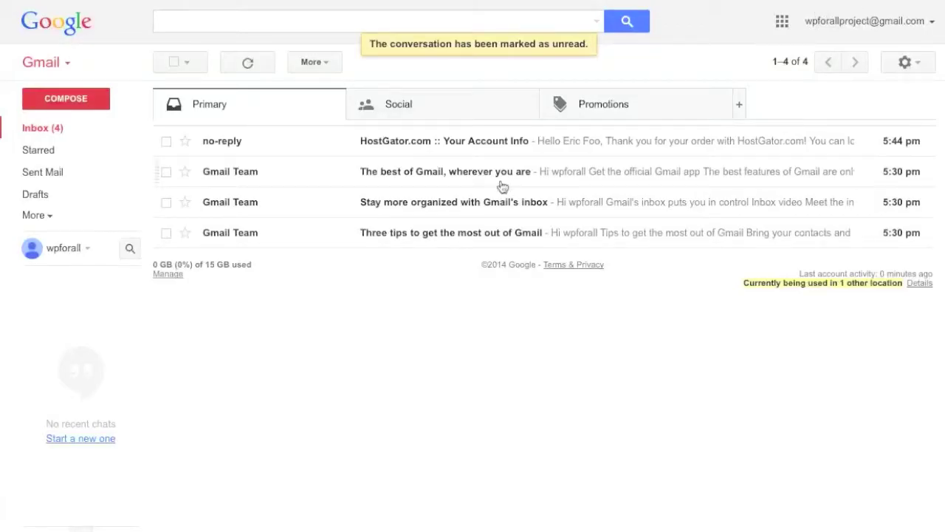
Open the HostGator account email and its Control Panel link in a new tab
click(516, 152)
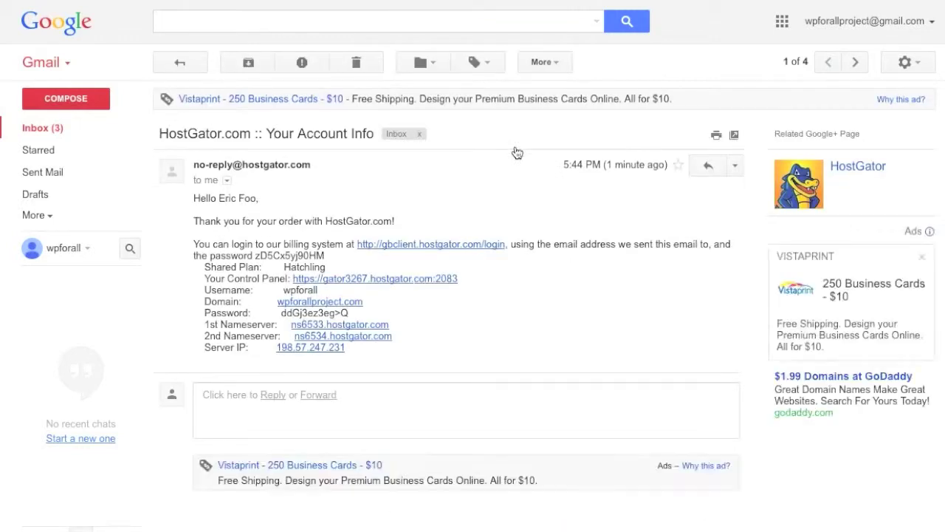
right_click(431, 281)
click(444, 287)
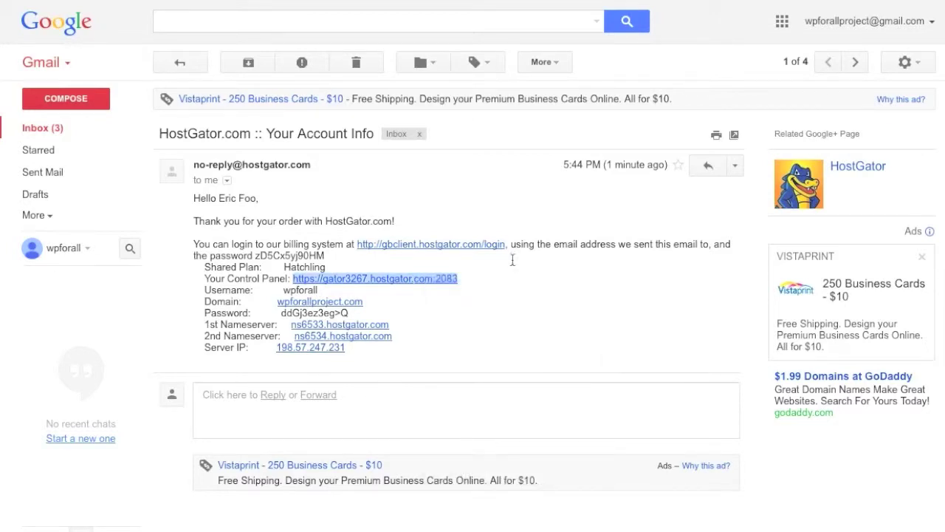
click(793, 1)
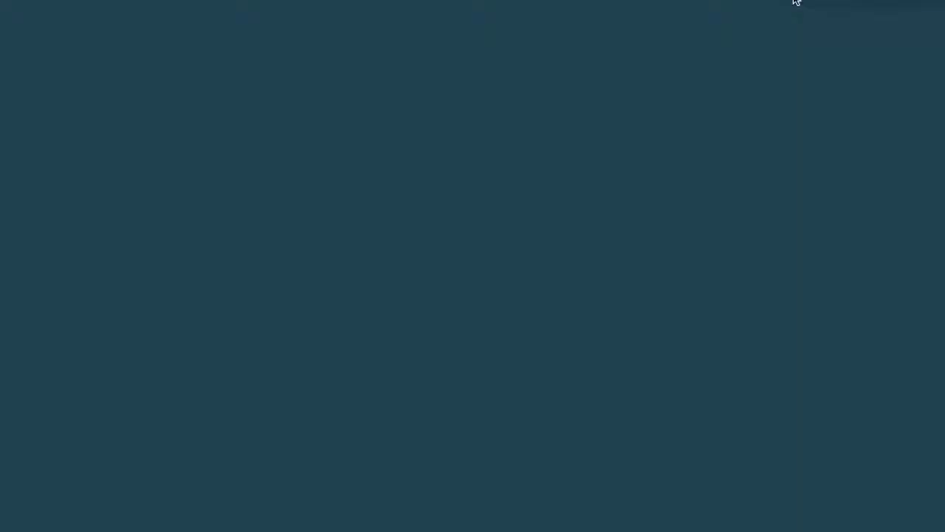
click(690, 1)
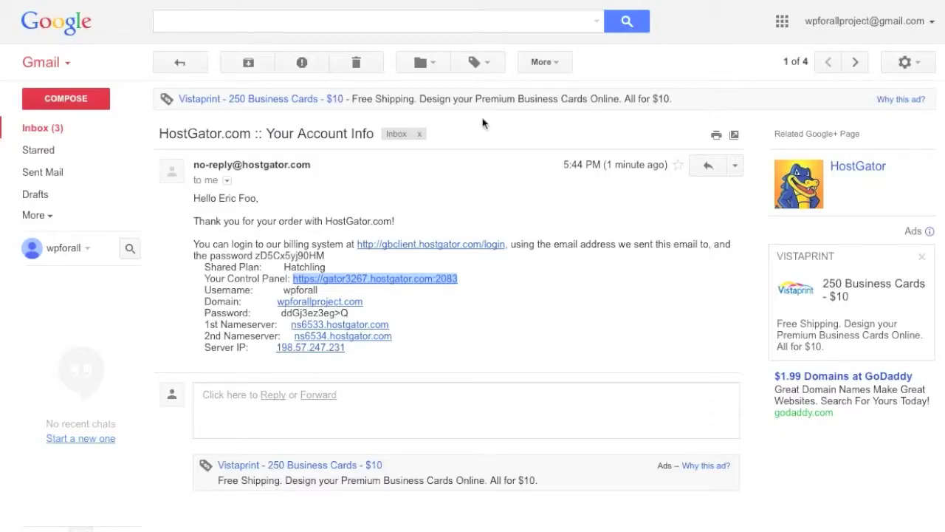
Copy the account username from the email into the cPanel login and select the password
double_click(305, 291)
key(ctrl+c)
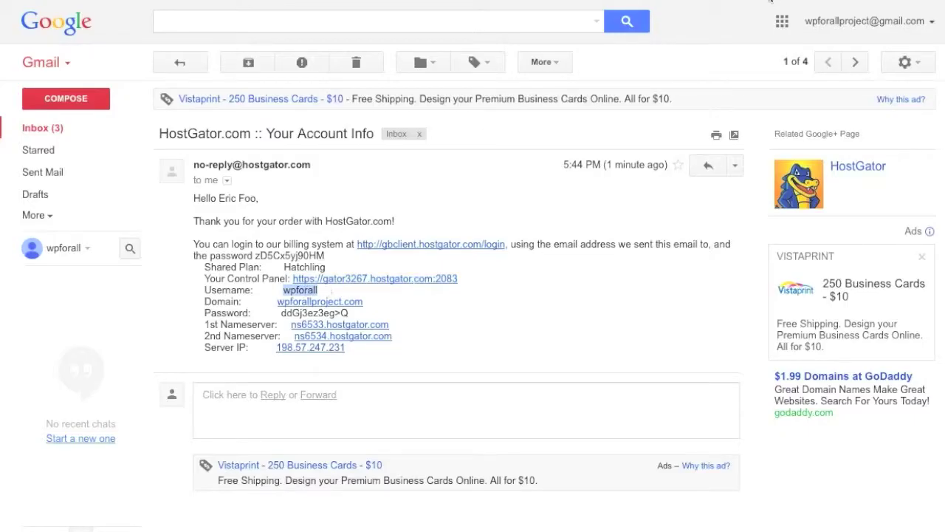
click(793, 1)
key(ctrl+v)
click(720, 2)
drag(350, 313, 280, 312)
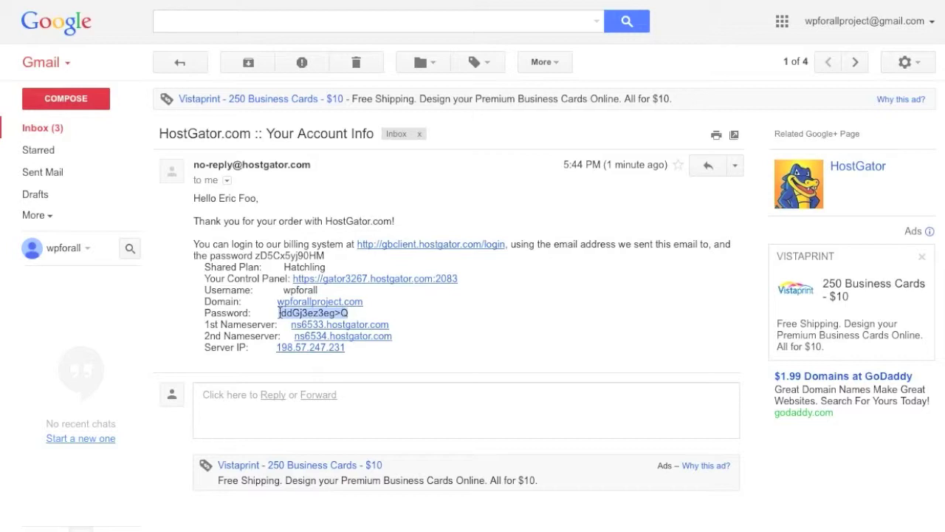
drag(350, 315, 283, 314)
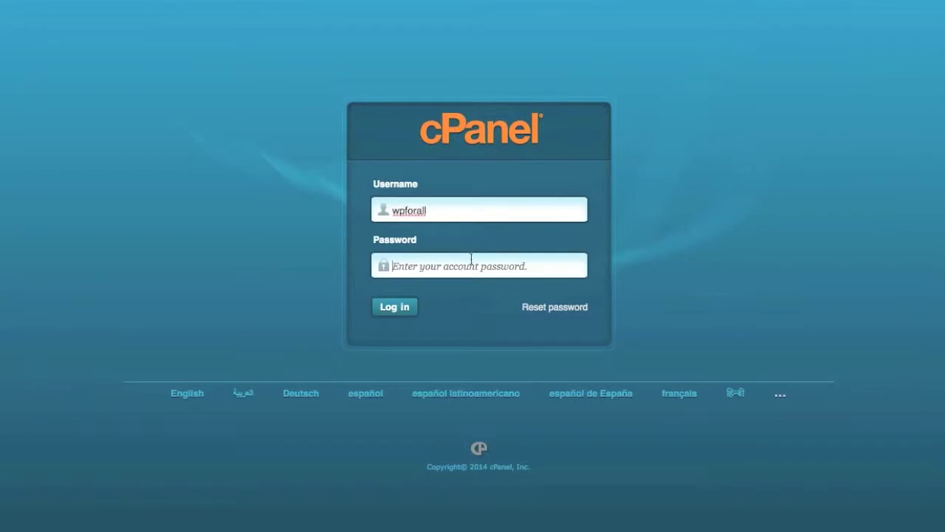
Paste the password, log in to cPanel and open QuickInstall under Software/Services
key(ctrl+v)
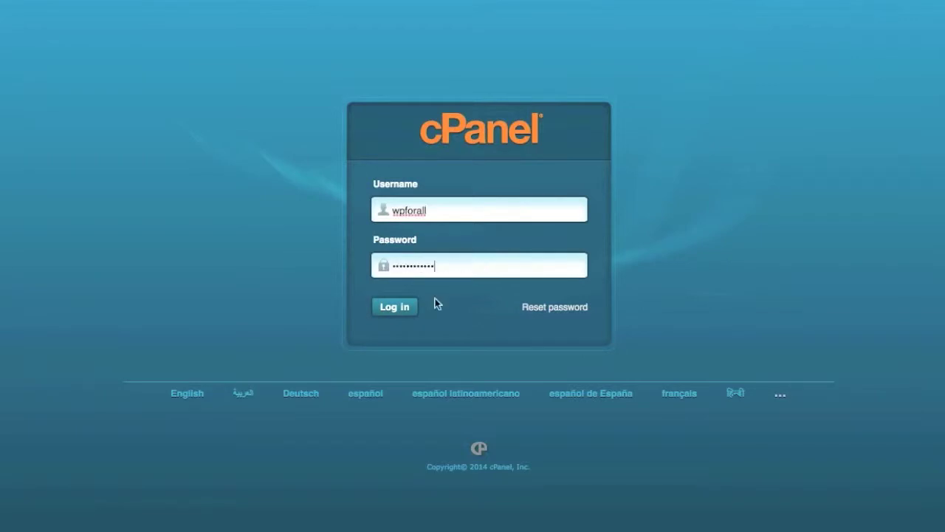
click(391, 309)
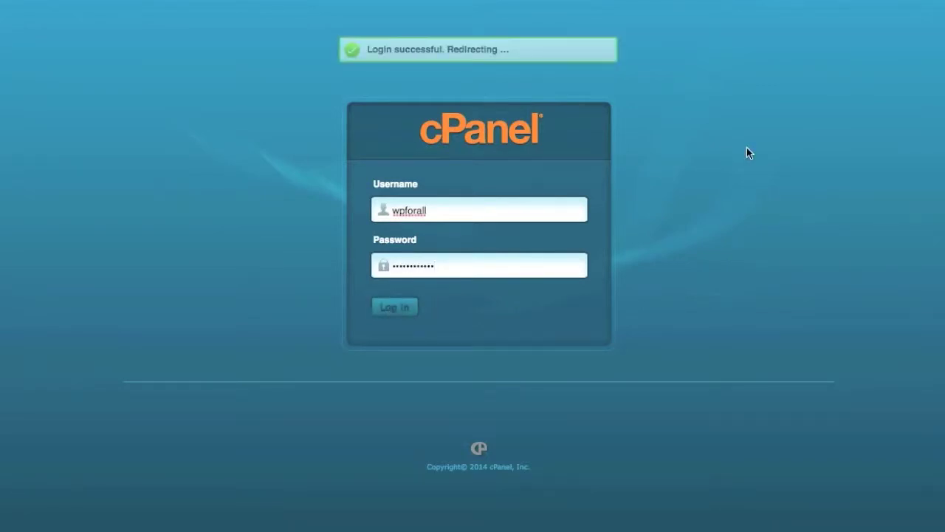
scroll(844, 188, down, 8)
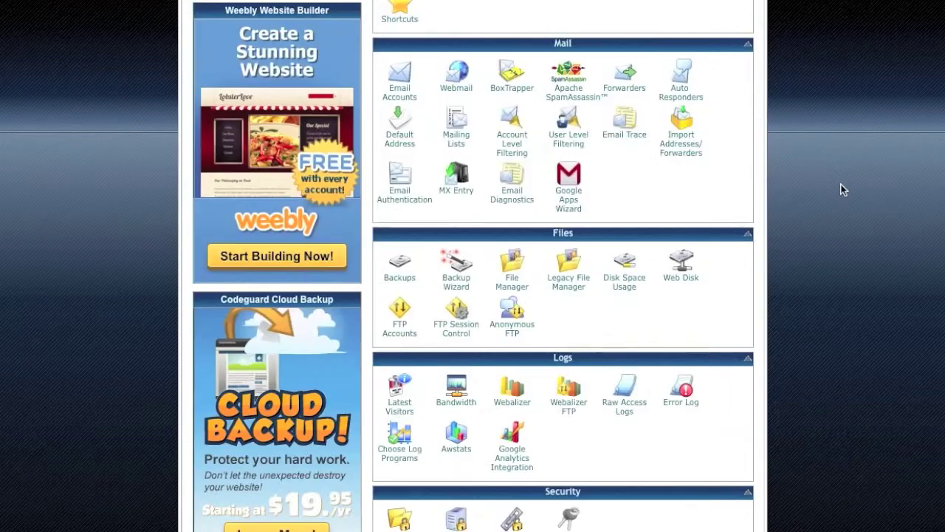
scroll(846, 192, down, 1)
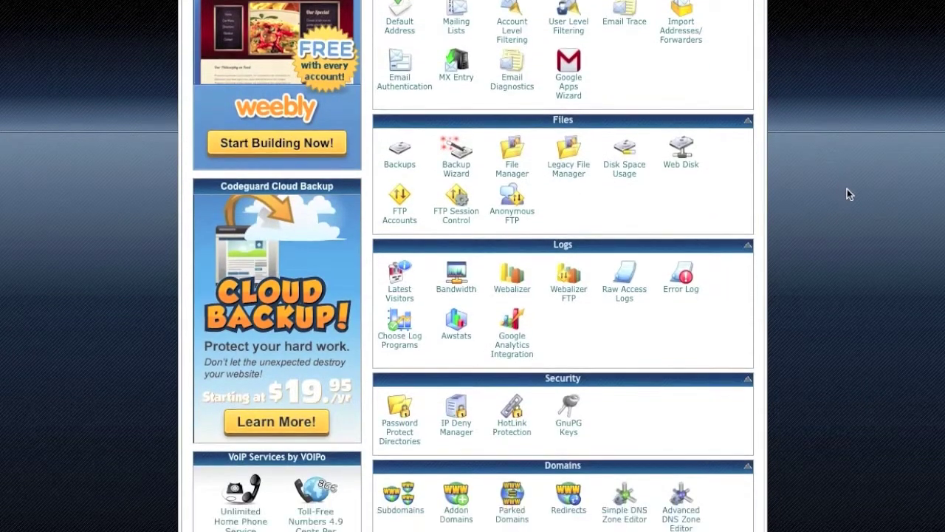
scroll(846, 190, down, 3)
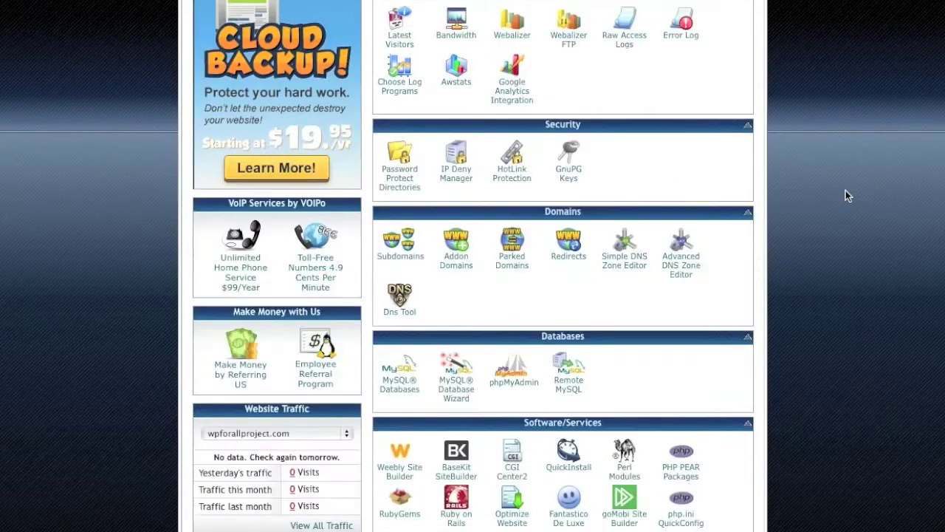
scroll(845, 201, down, 1)
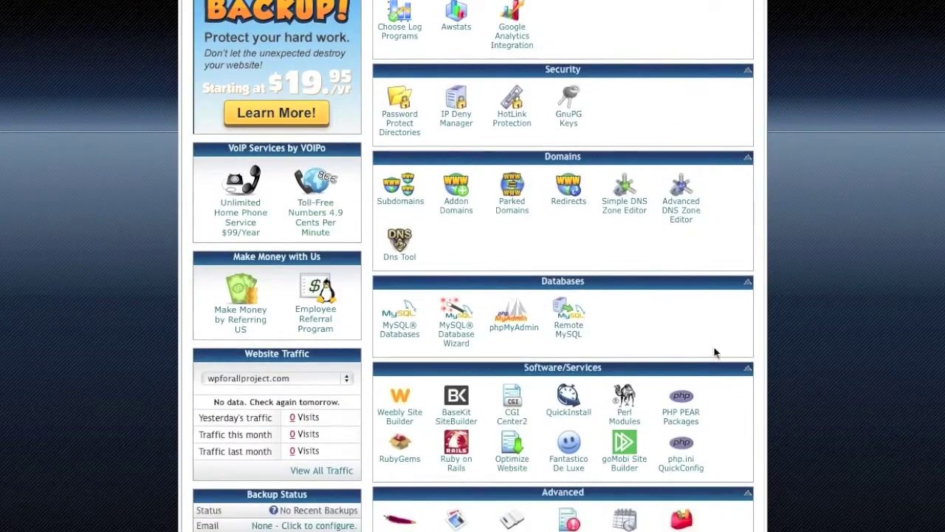
click(569, 408)
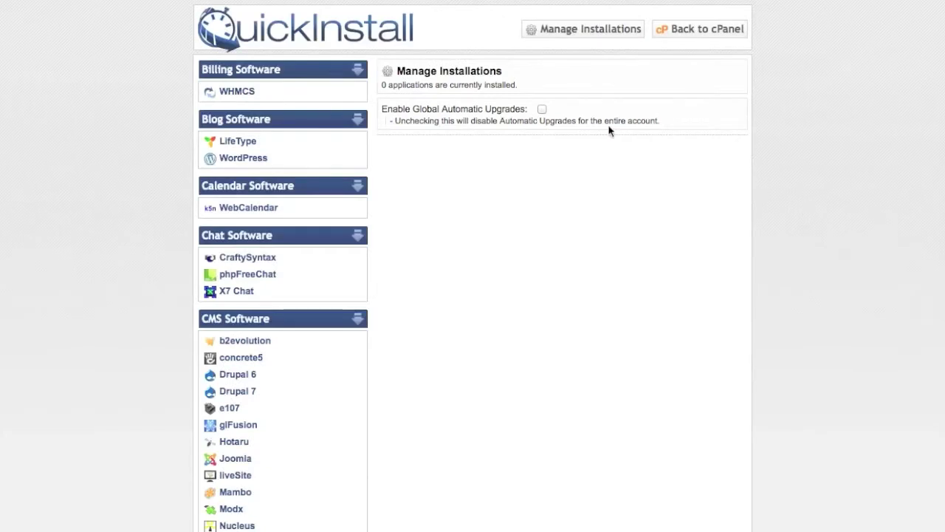
Choose WordPress, then enter the admin email and blog title 'WPforall Project'
click(238, 158)
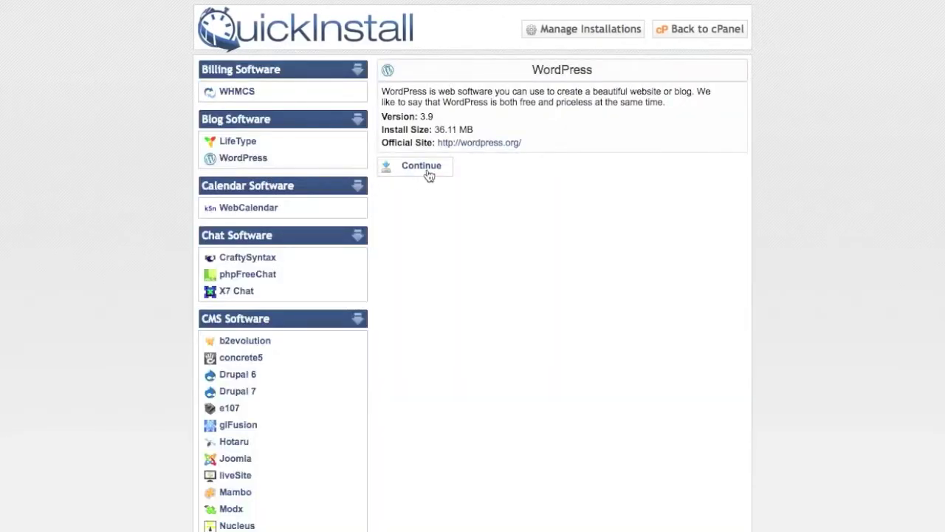
click(426, 169)
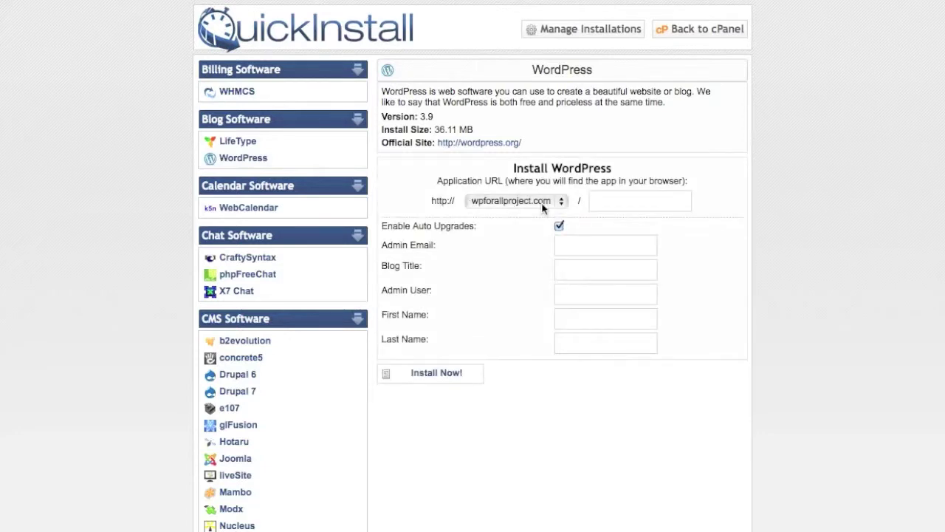
click(600, 244)
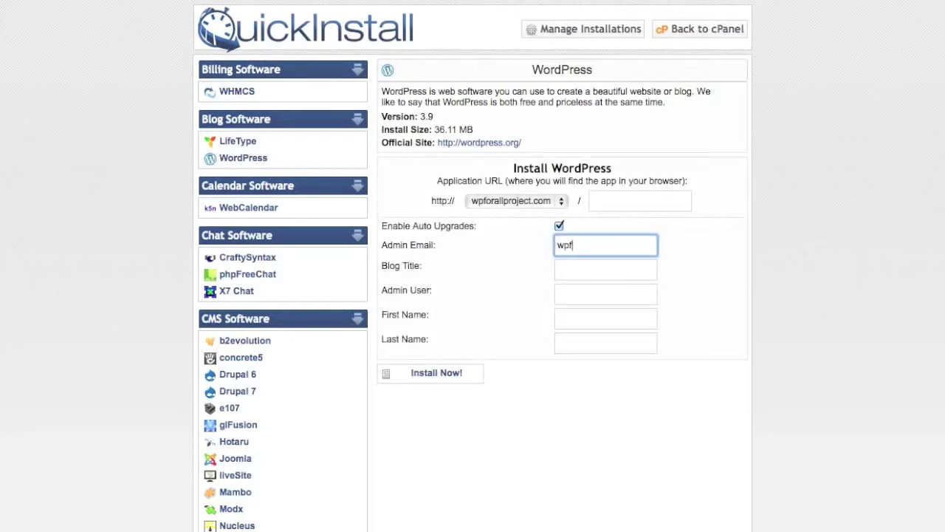
key(Tab)
text(WPfo)
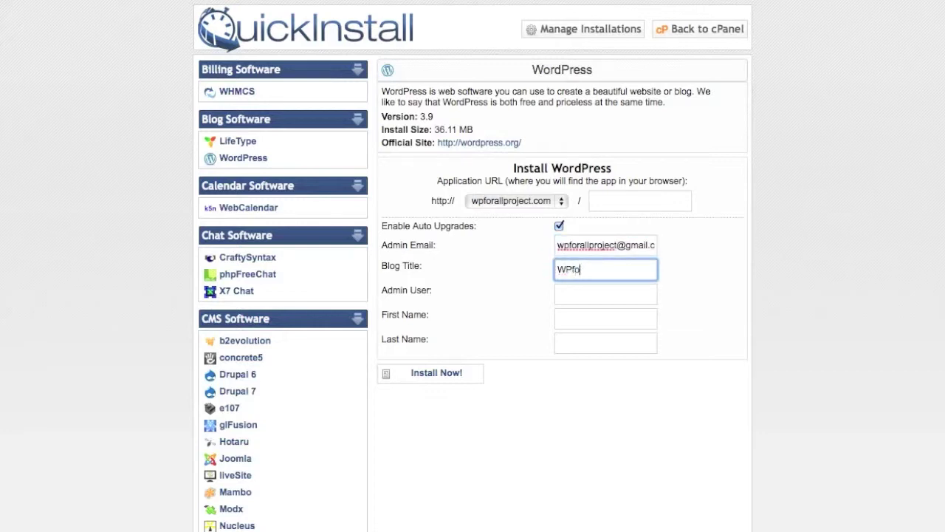
text(rall Project)
Fill in the admin username and the admin's first and last name, then start the install
key(Tab)
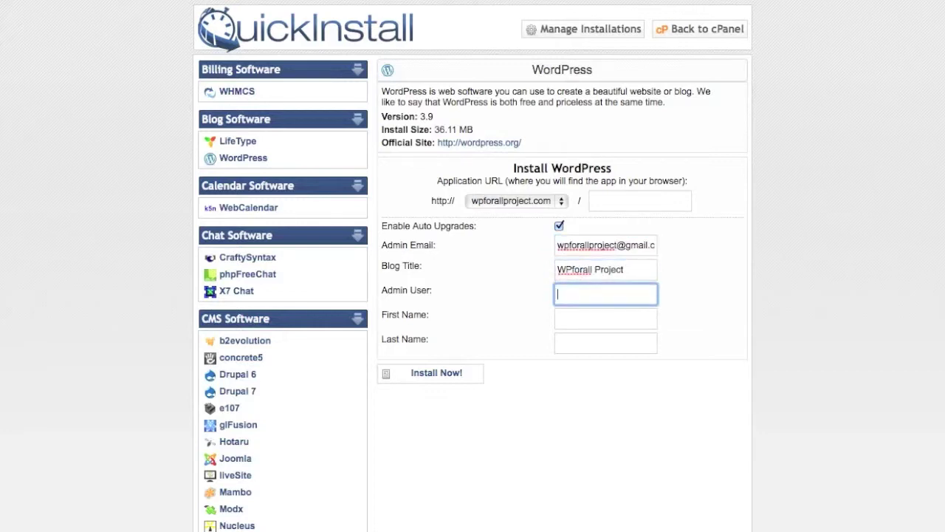
text(wpforall)
key(Tab)
text(WP)
key(Tab)
text(forall)
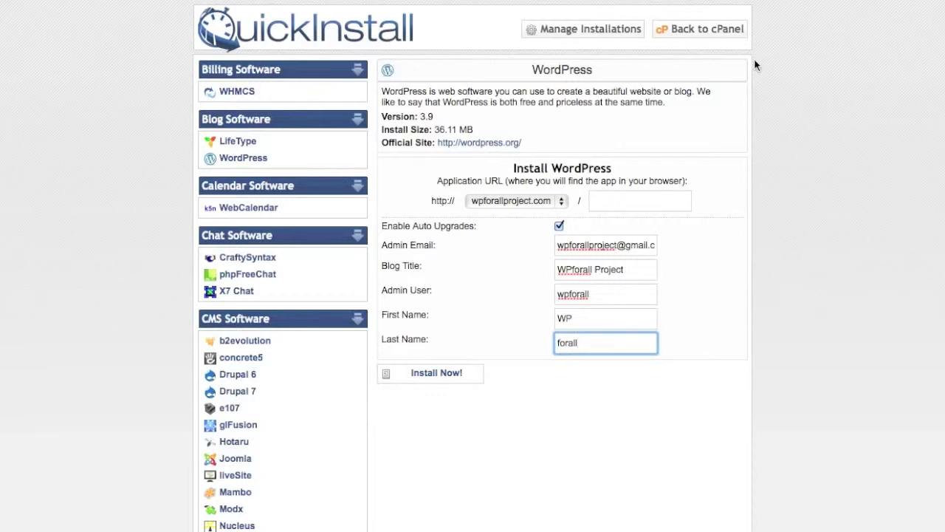
click(457, 378)
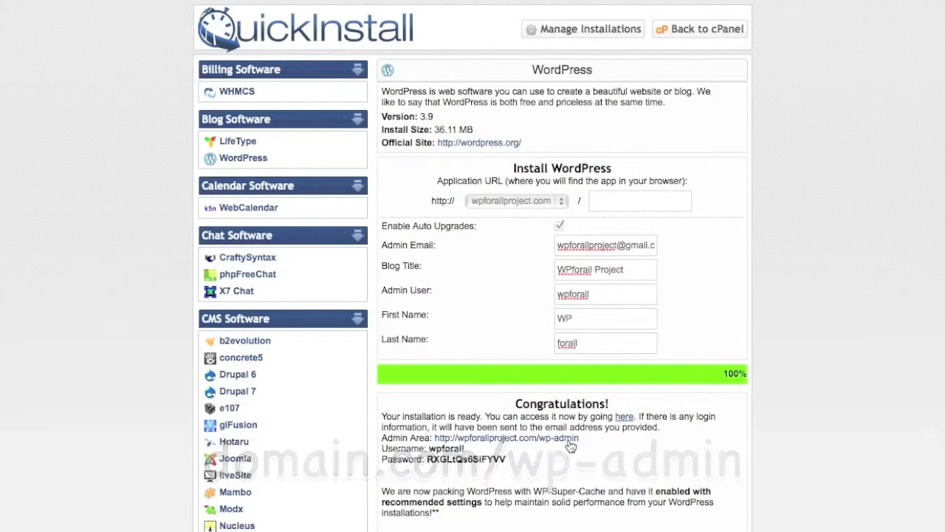
Open the wp-admin link and log in with the new WordPress admin username and password
right_click(562, 438)
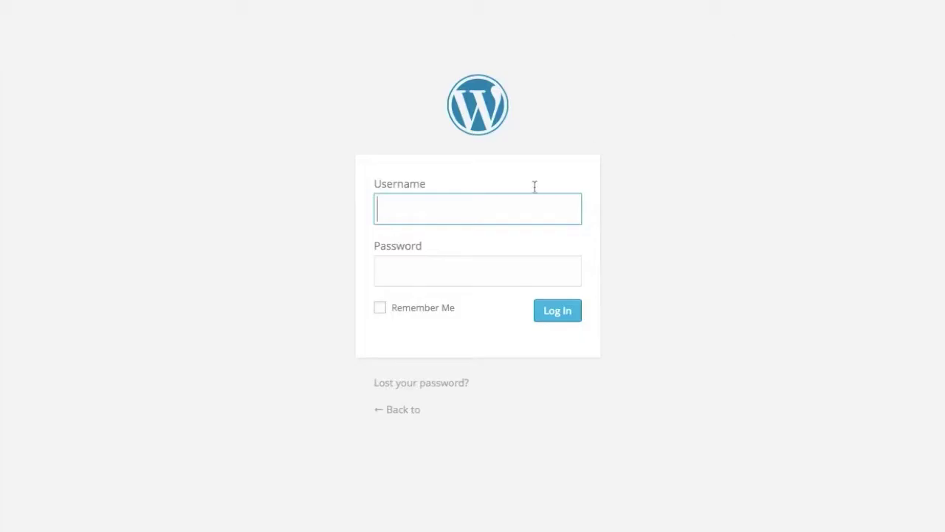
key(ctrl+v)
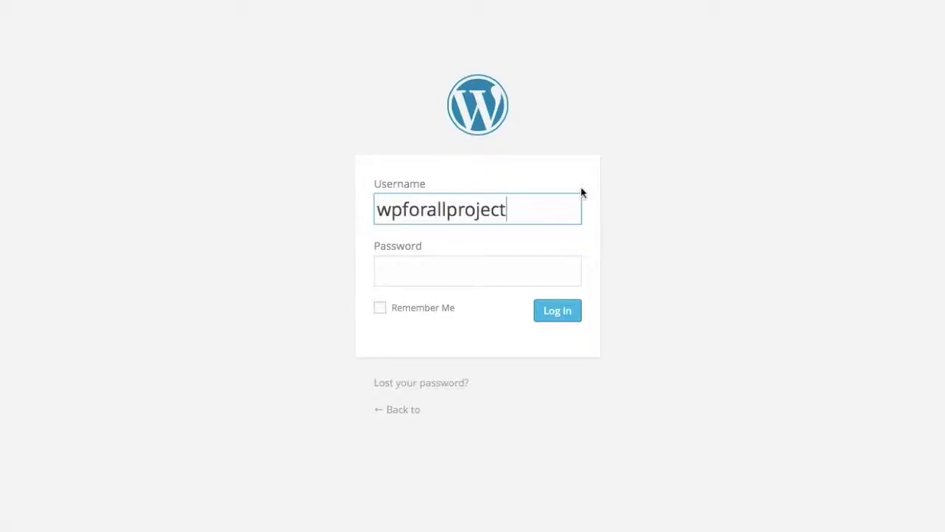
click(550, 274)
key(ctrl+v)
click(572, 316)
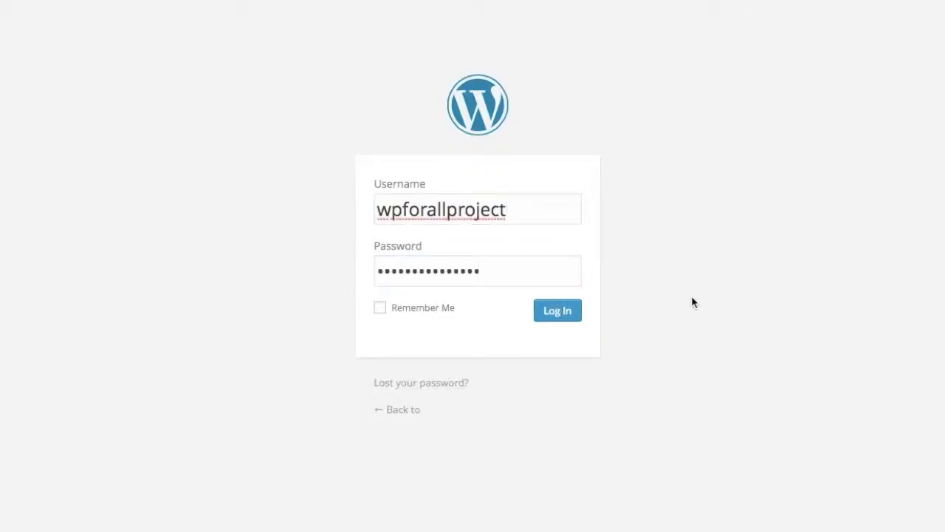